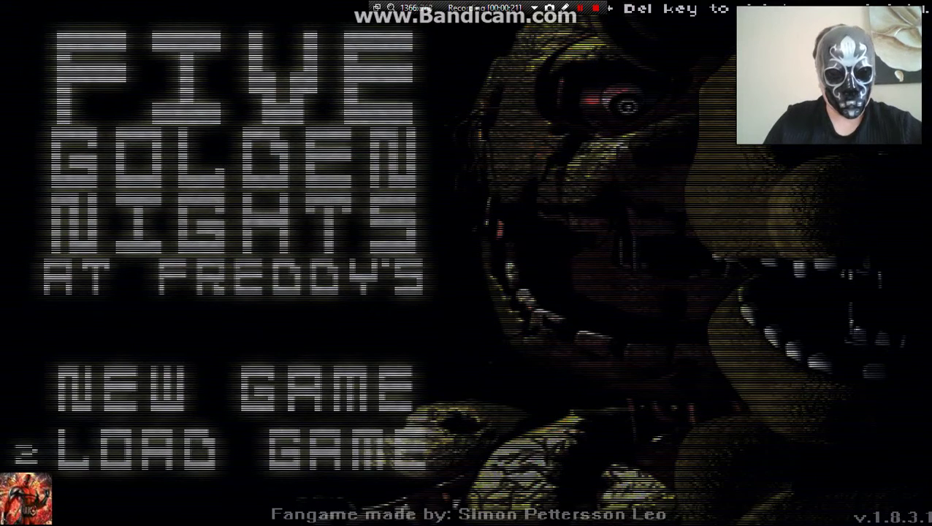
key(Return)
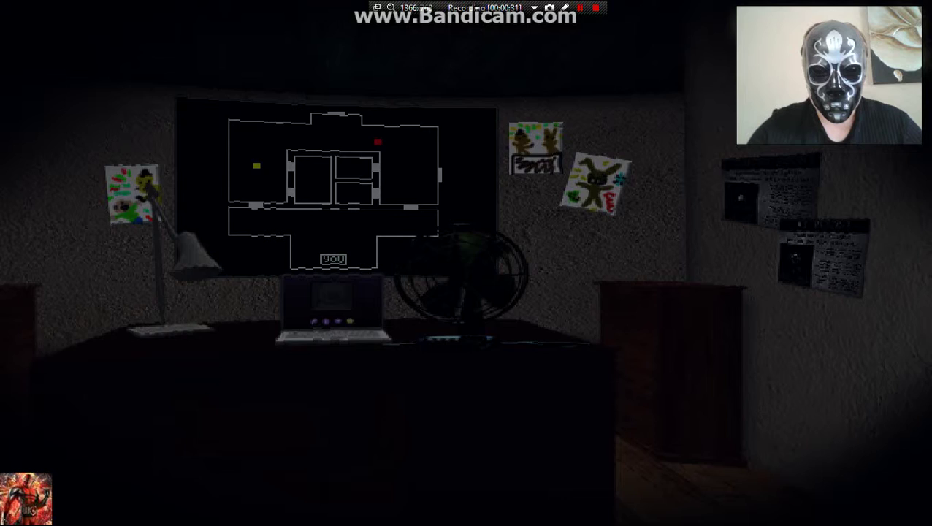
key(ctrl)
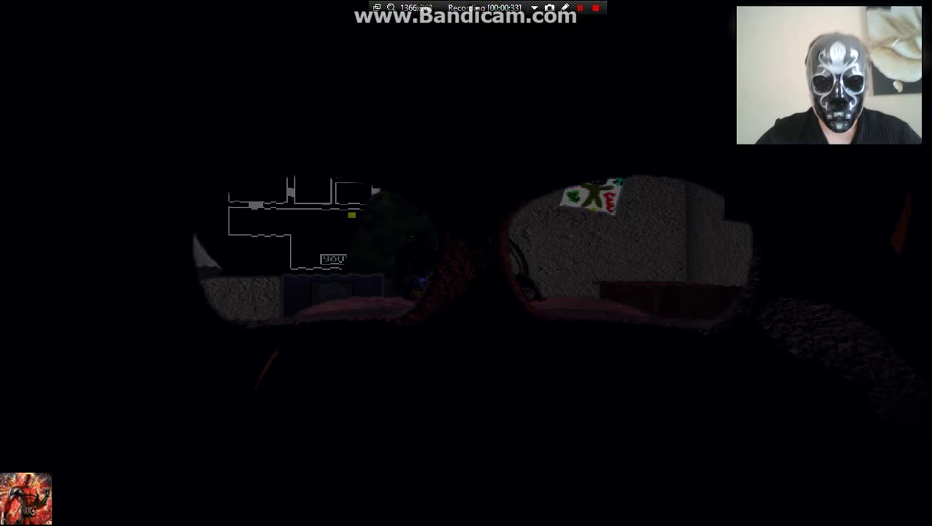
key(ctrl)
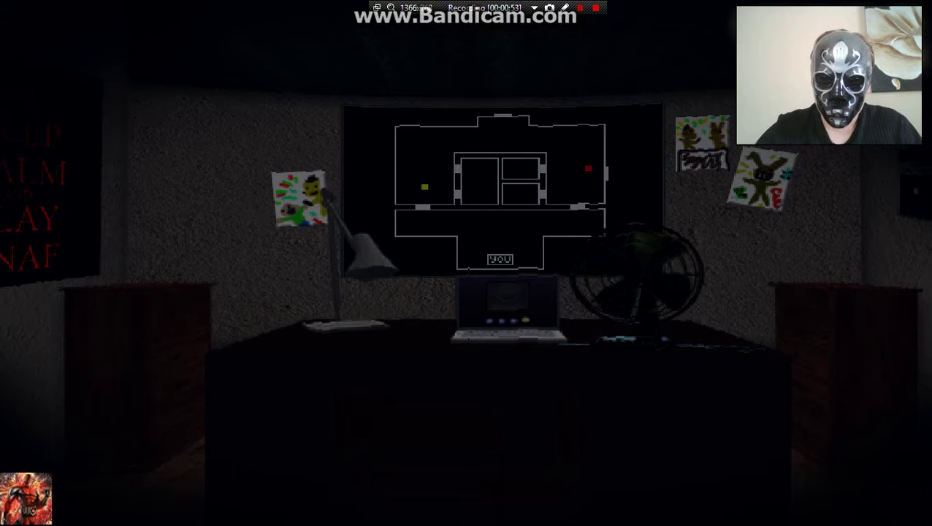
key(ctrl)
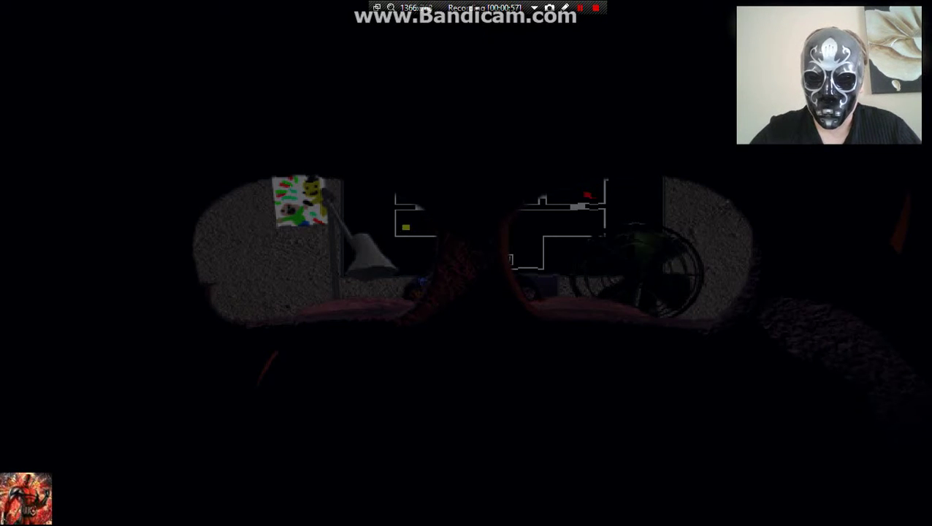
key(ctrl)
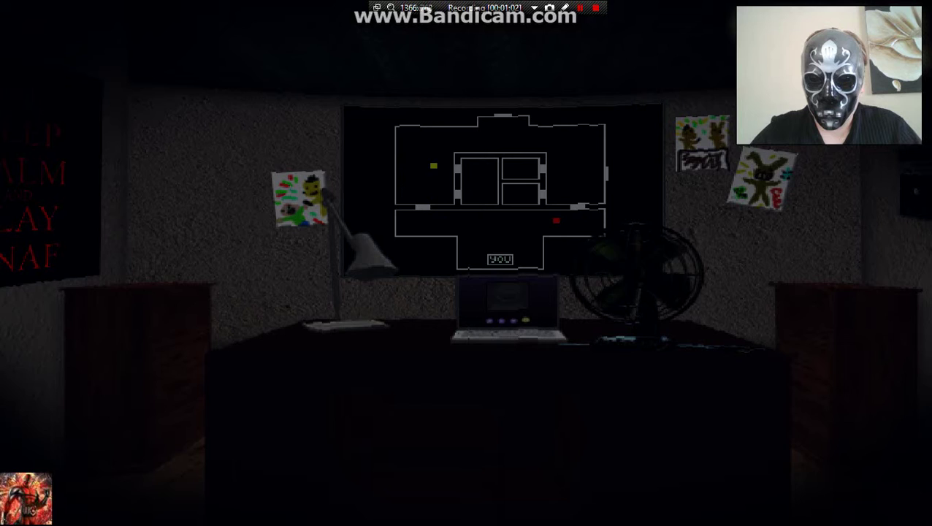
key(ctrl)
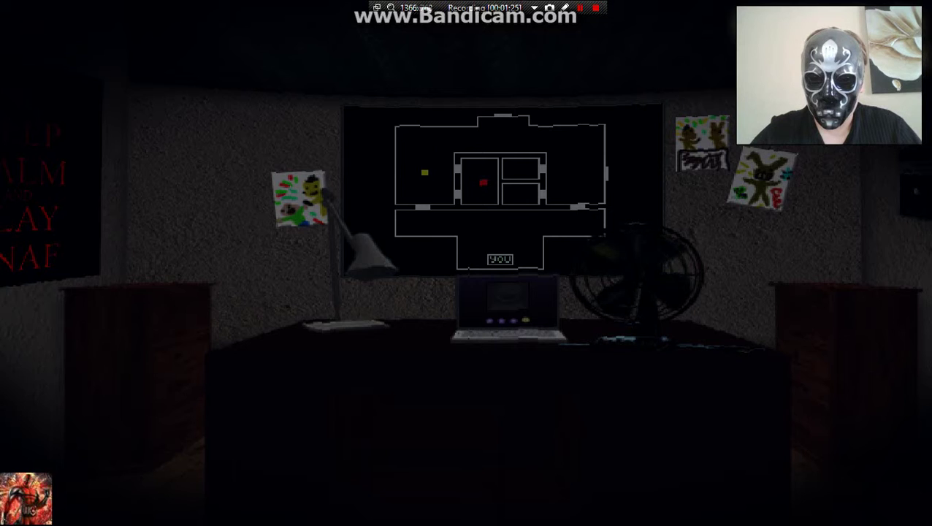
key(ctrl)
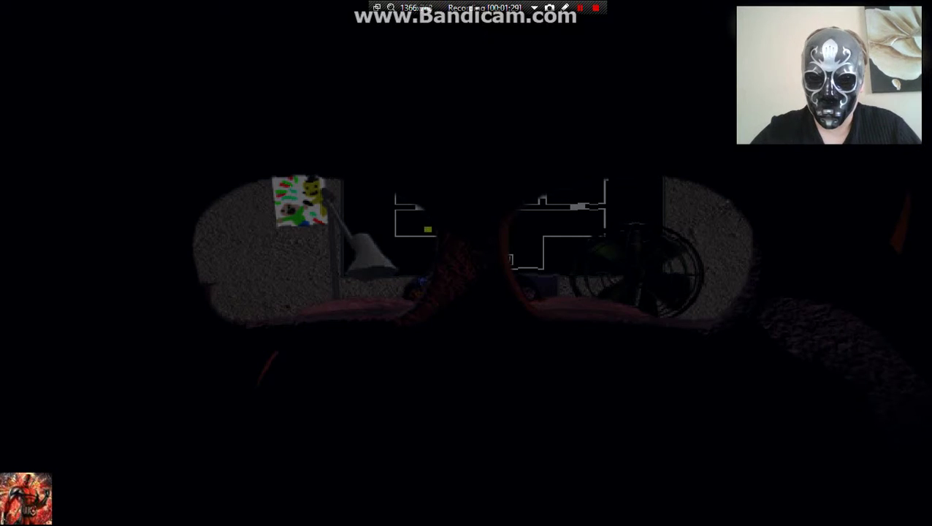
key(ctrl)
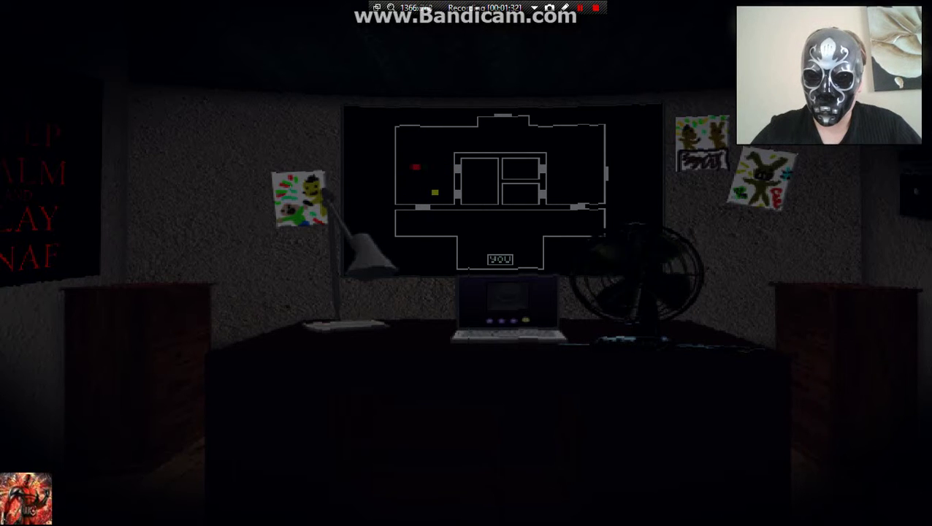
key(ctrl)
key(ctrl)
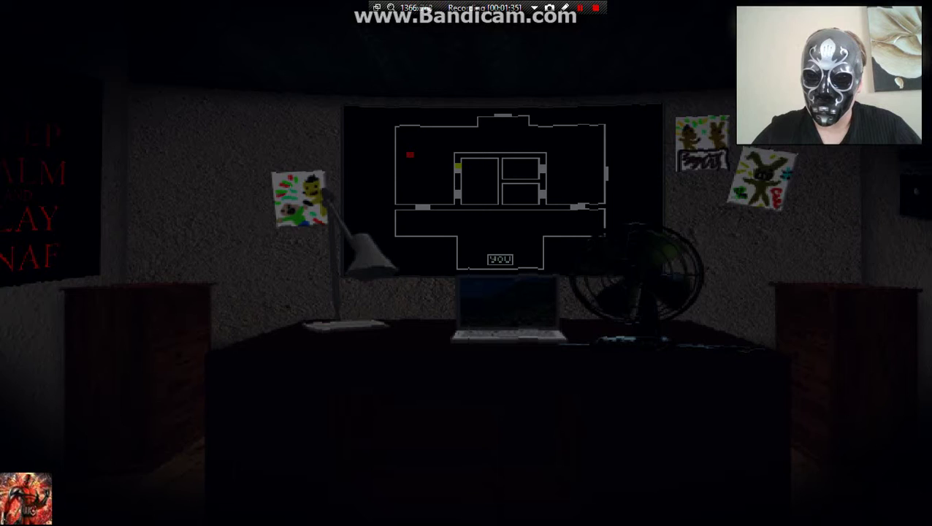
key(ctrl)
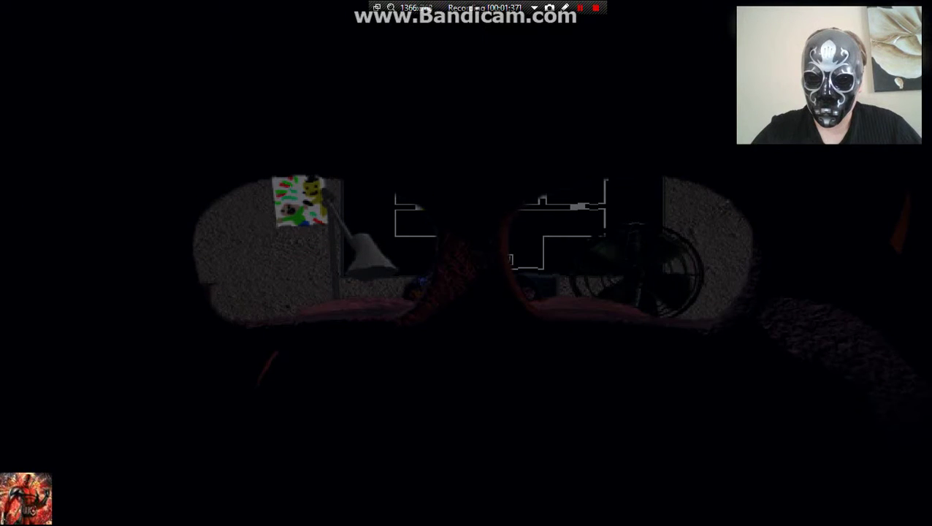
key(ctrl)
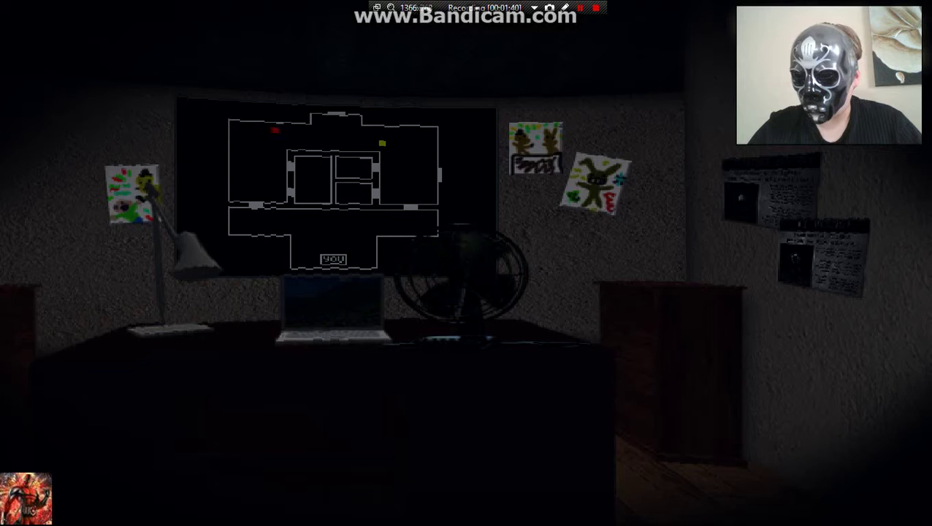
key(Left)
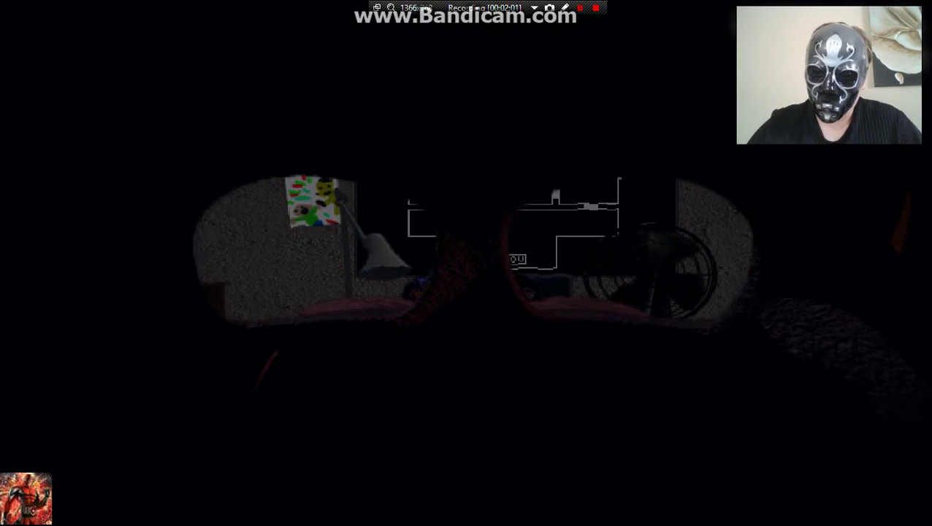
key(ctrl)
key(Right)
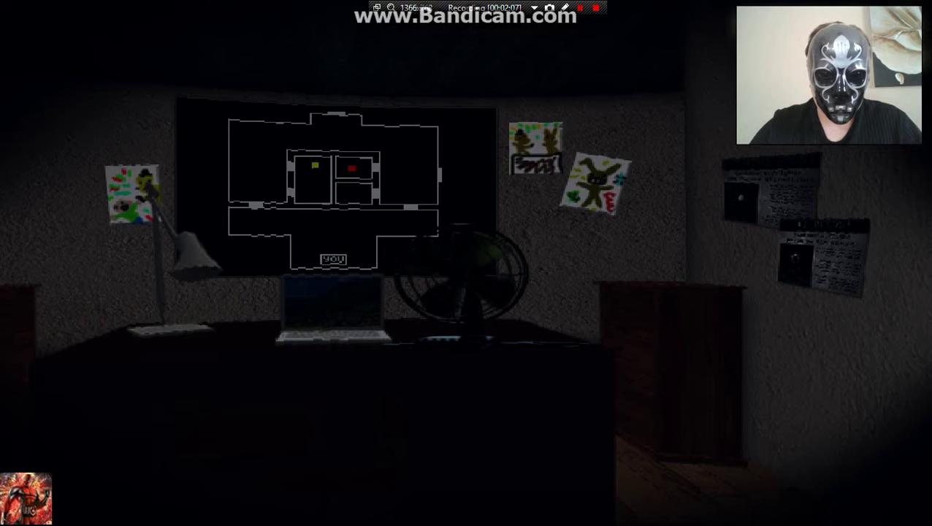
key(ctrl)
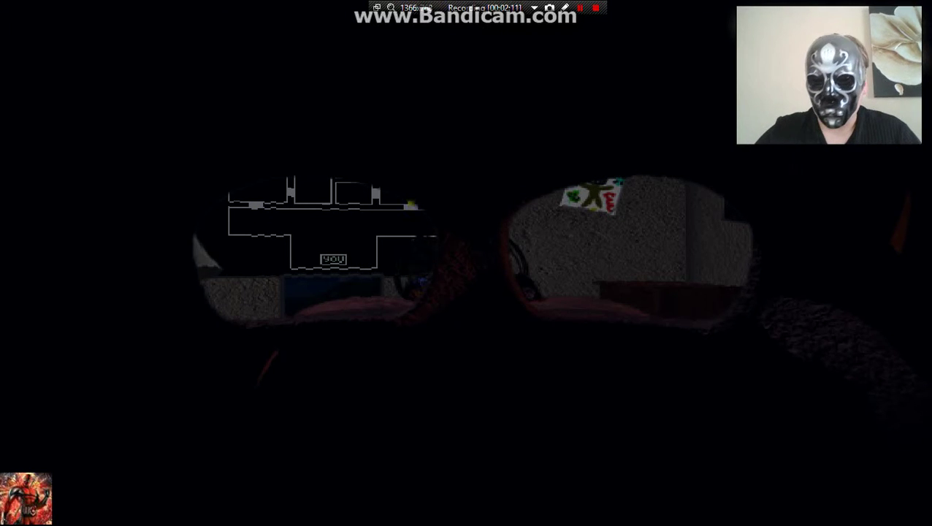
key(ctrl)
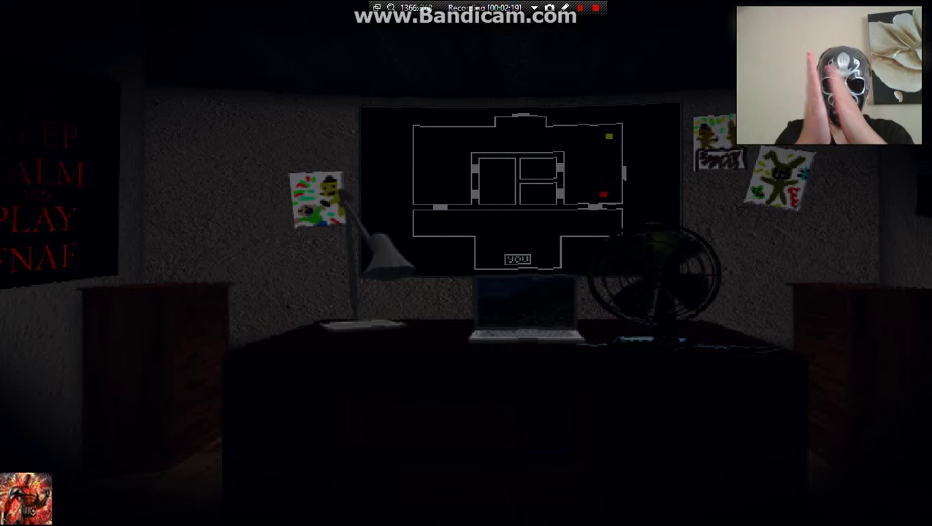
key(ctrl)
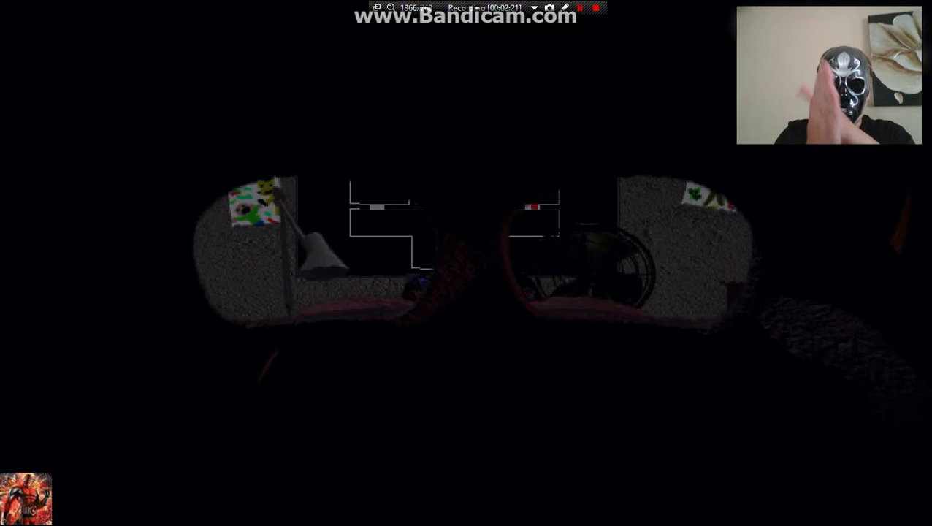
key(ctrl)
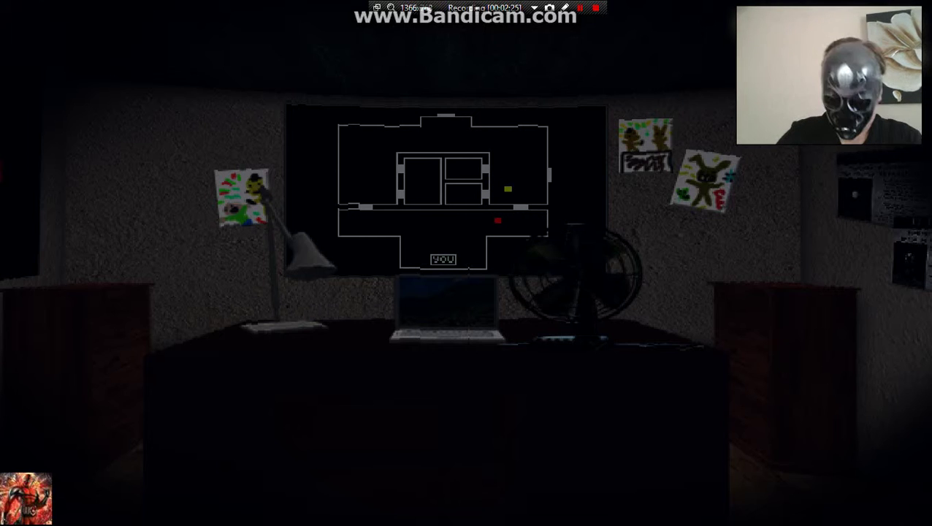
key(ctrl)
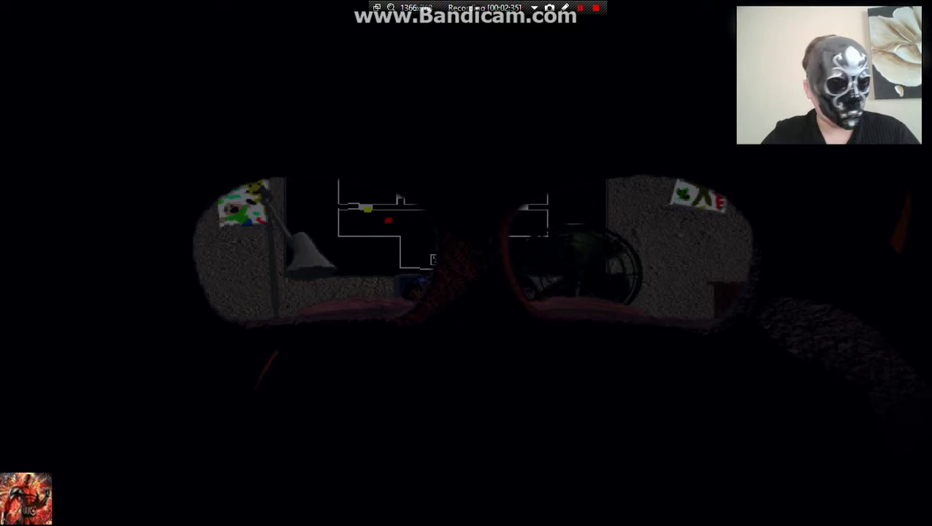
key(ctrl)
key(ctrl)
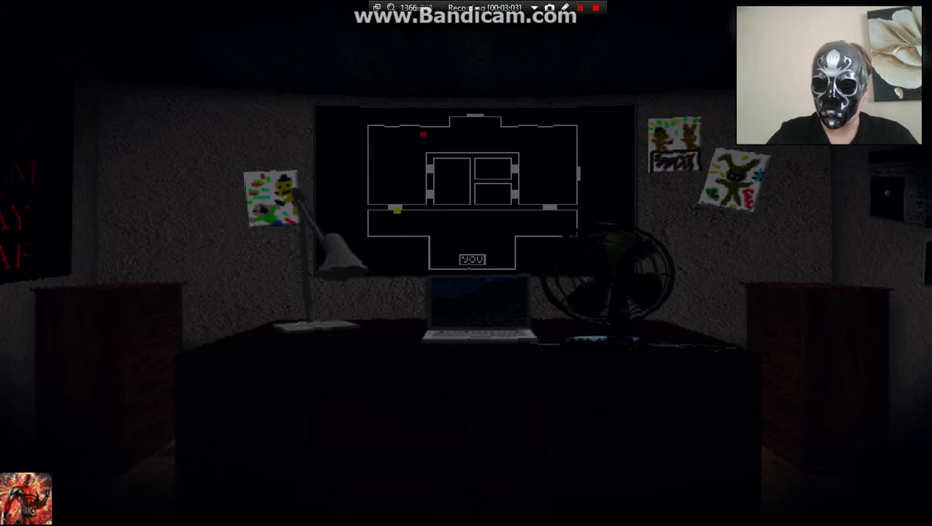
key(ctrl)
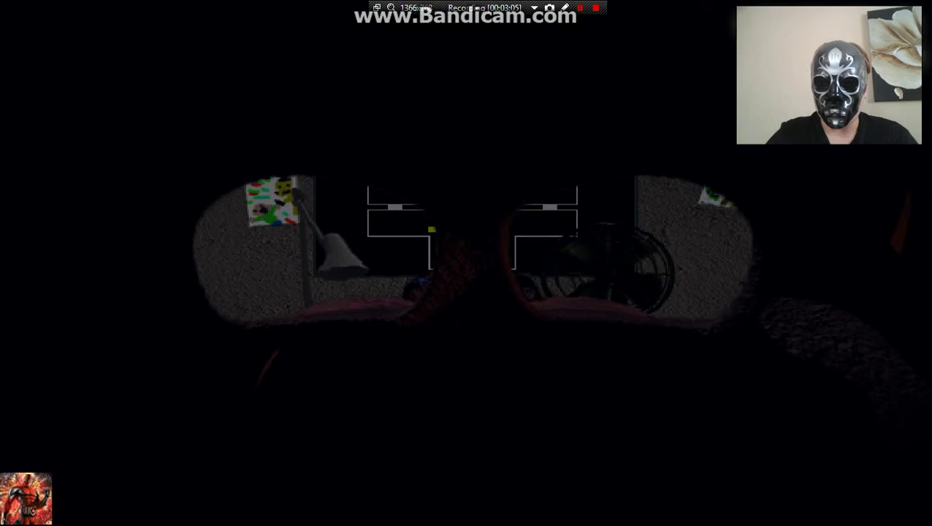
key(ctrl)
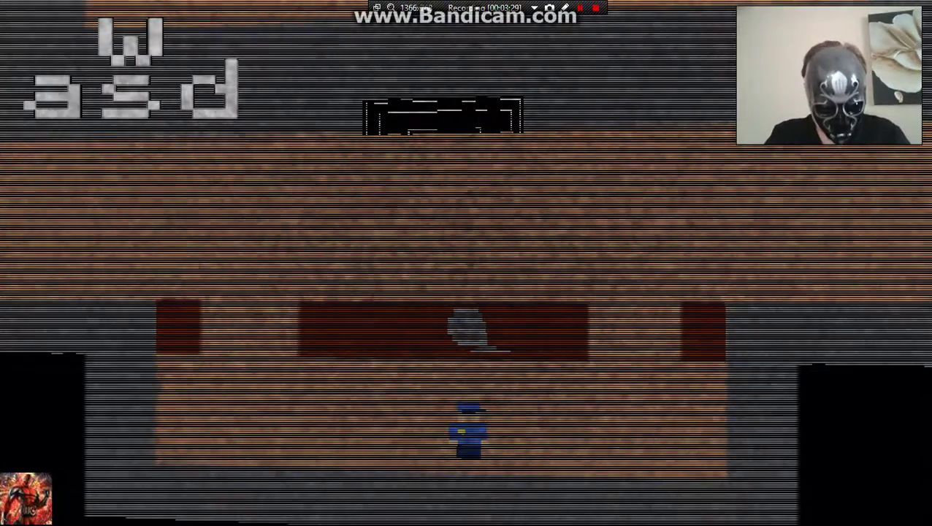
key(a)
key(a)
key(a)
key(w)
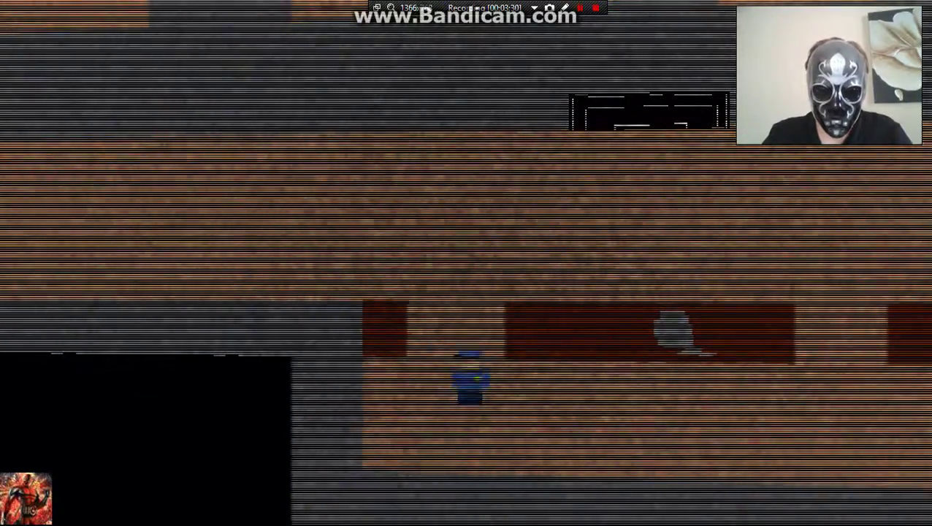
key(w)
key(d)
key(w)
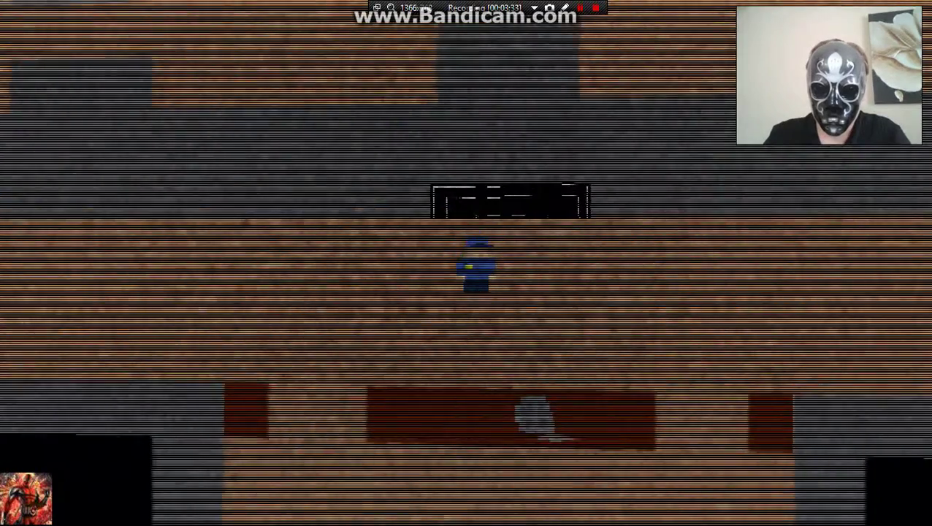
key(d)
key(d)
key(d)
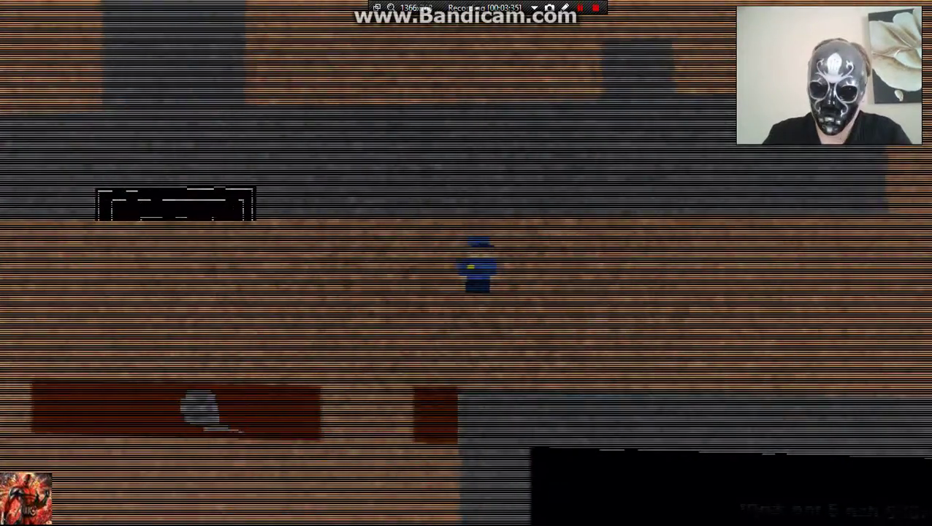
key(d)
key(d)
key(d)
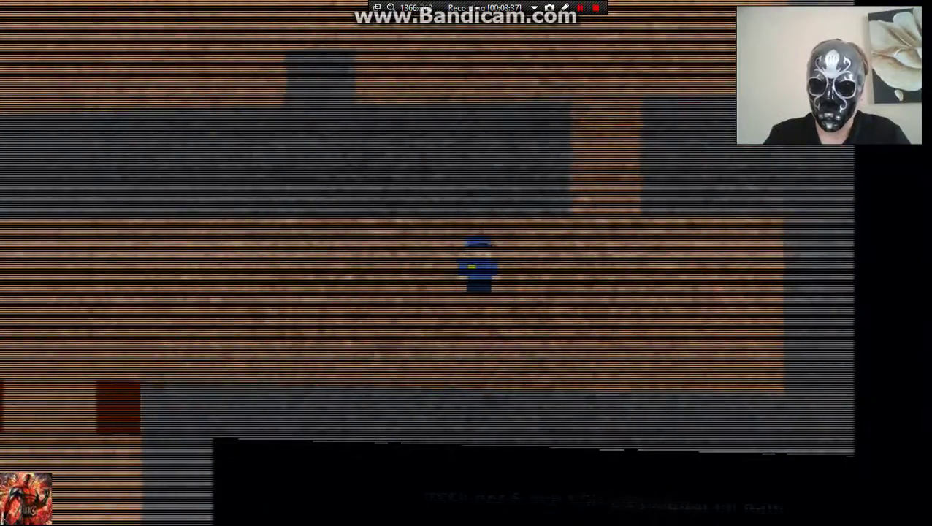
key(d)
key(w)
key(w)
key(w)
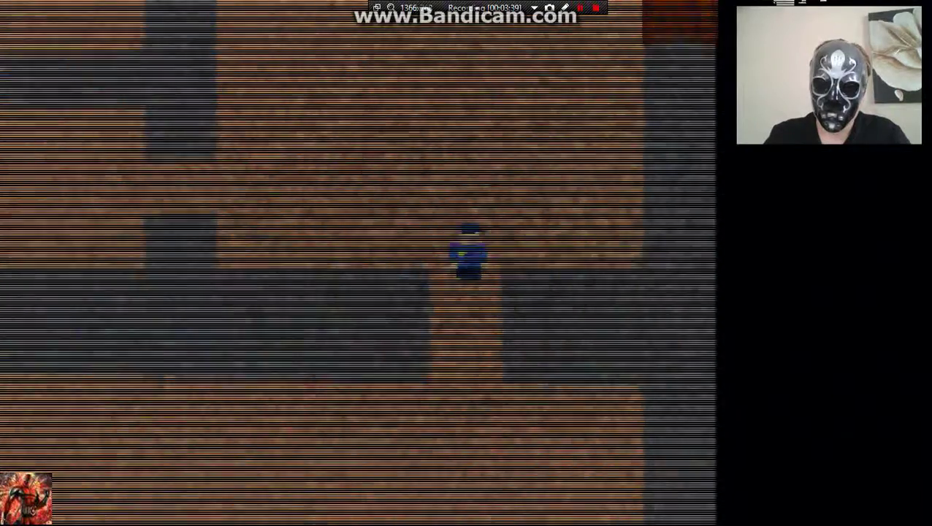
key(w)
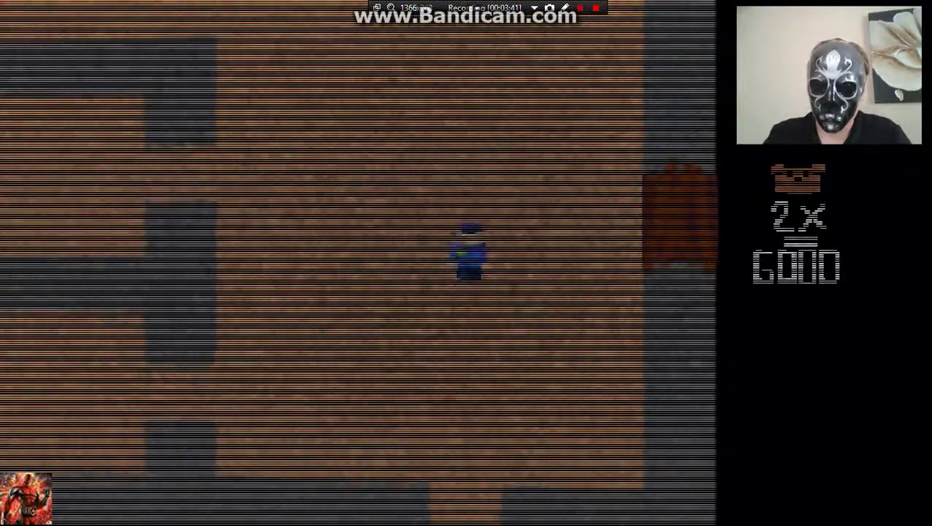
key(d)
key(d)
key(d)
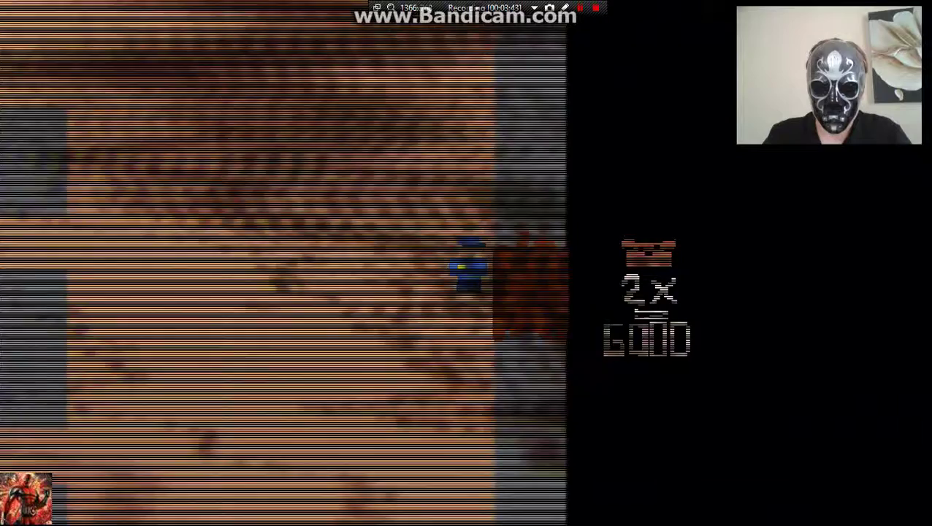
key(d)
key(a)
key(a)
key(w)
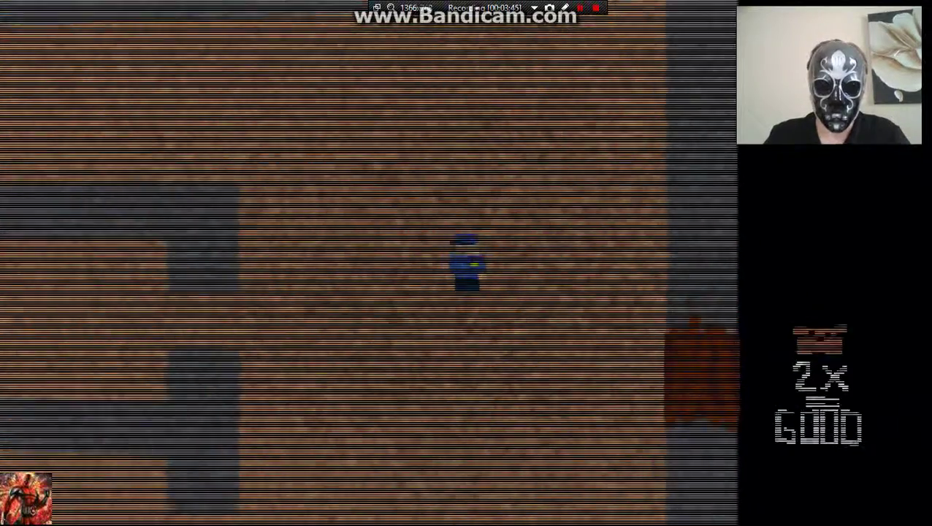
key(w)
key(a)
key(a)
key(w)
key(w)
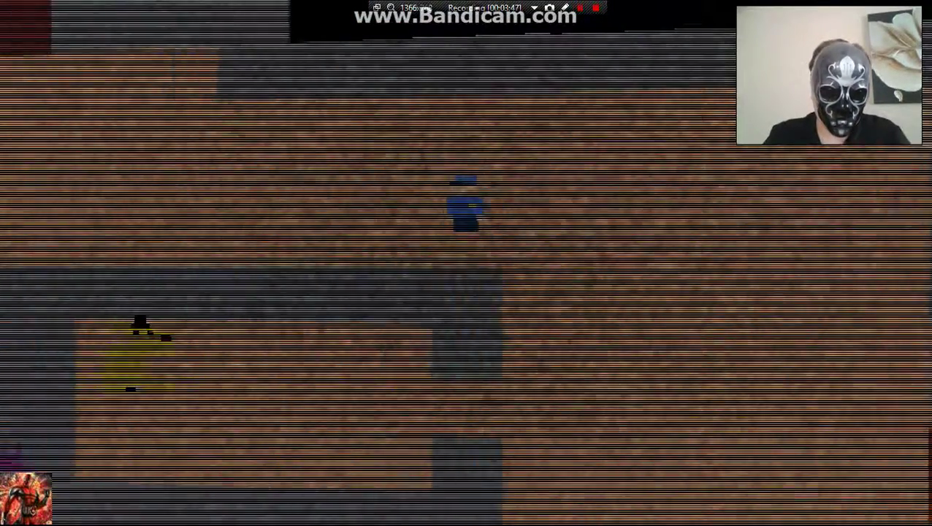
key(a)
key(d)
key(d)
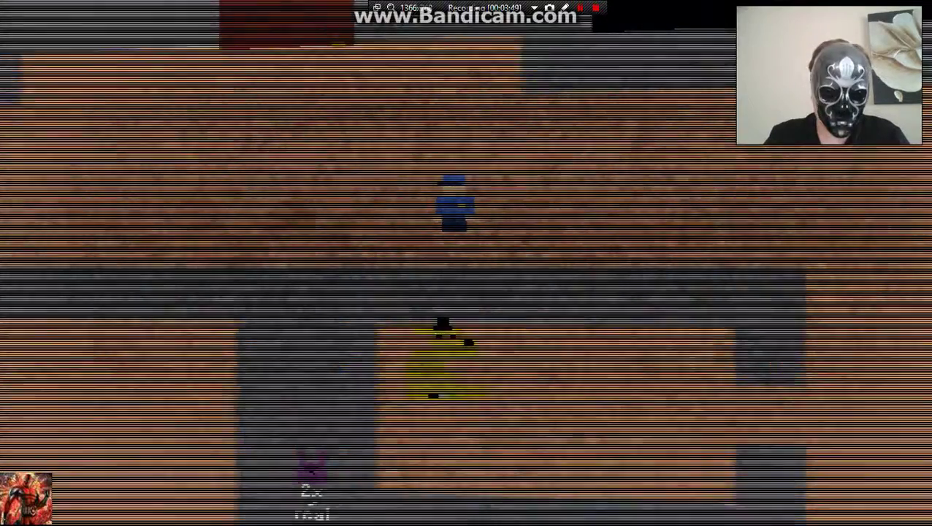
key(d)
key(a)
key(a)
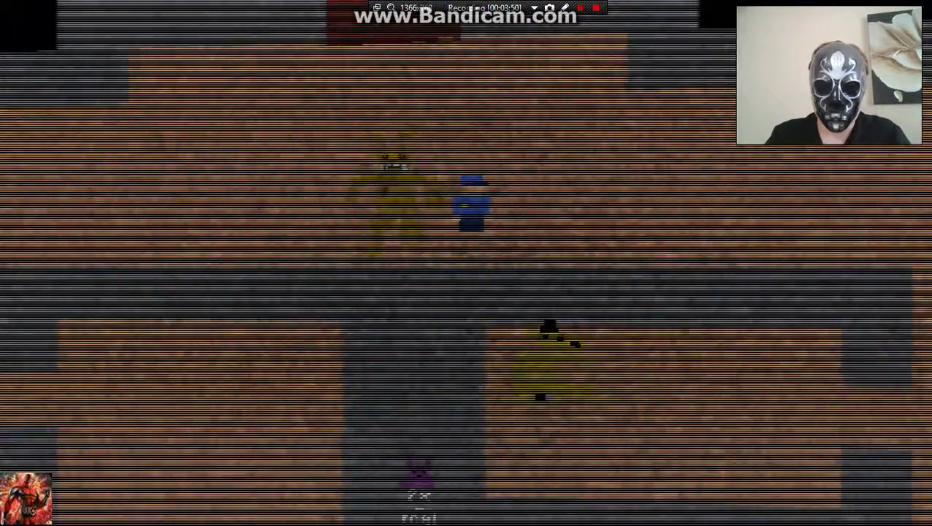